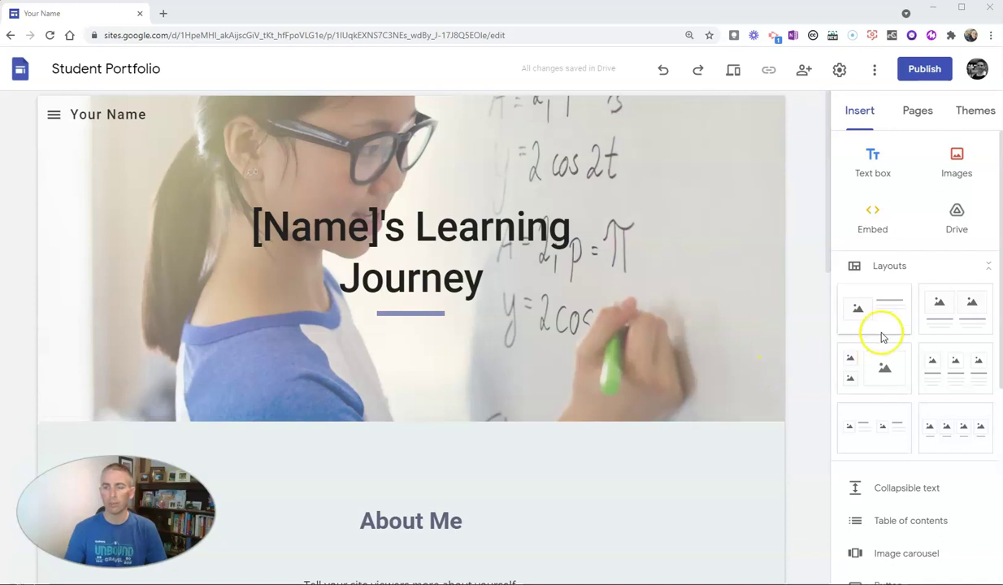
Step: Start publishing the site and change its web address to 'yourname1'
{"action": "left_click", "coordinate": [923, 71]}
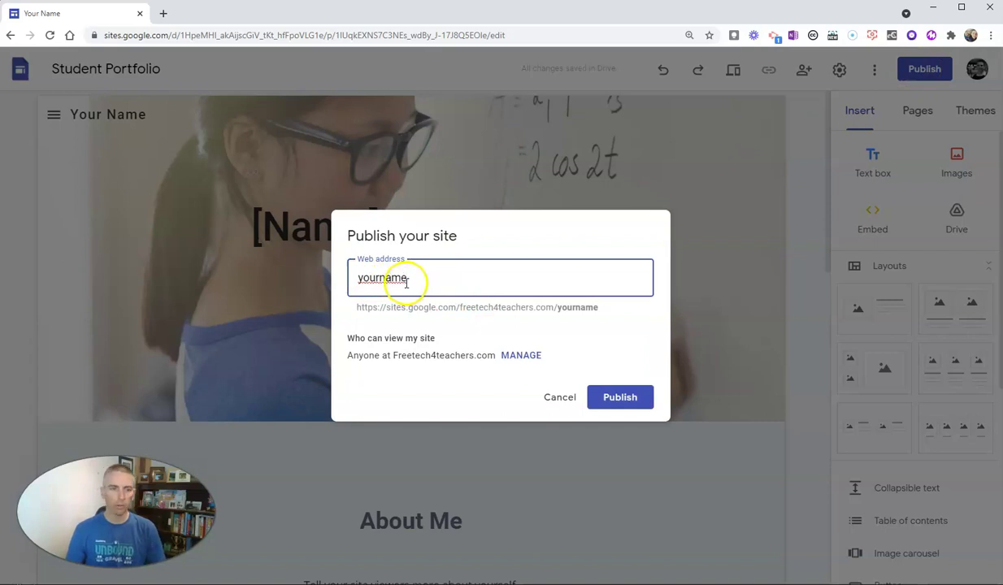
{"action": "type", "text": "1"}
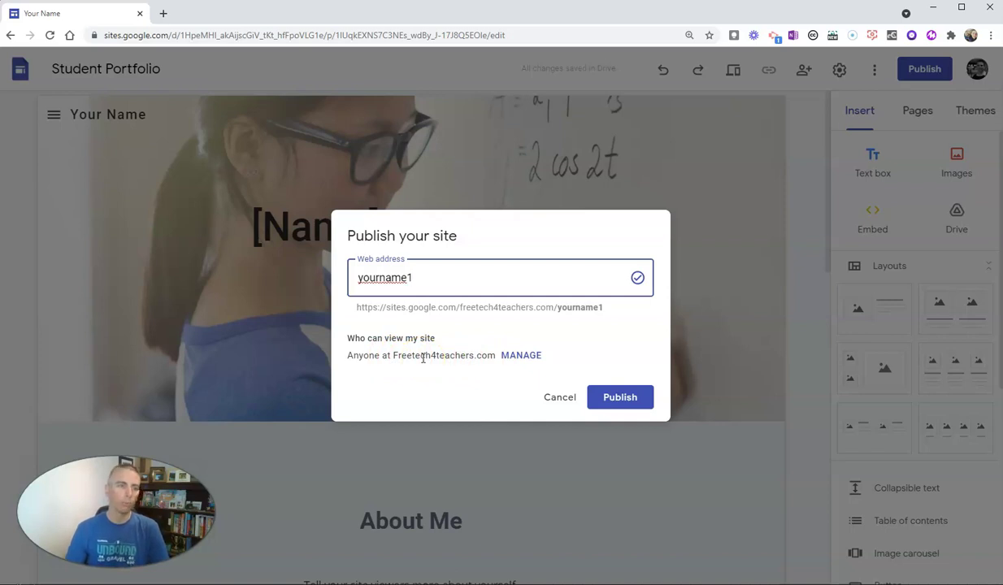
Step: Set the published site's link access to Public and keep the draft Restricted
{"action": "left_click", "coordinate": [521, 359]}
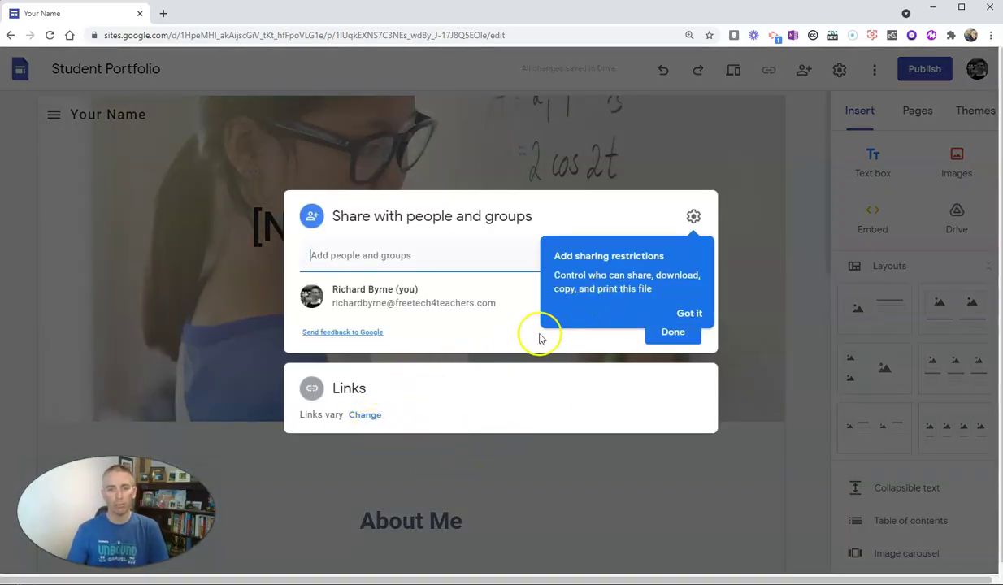
{"action": "left_click", "coordinate": [359, 415]}
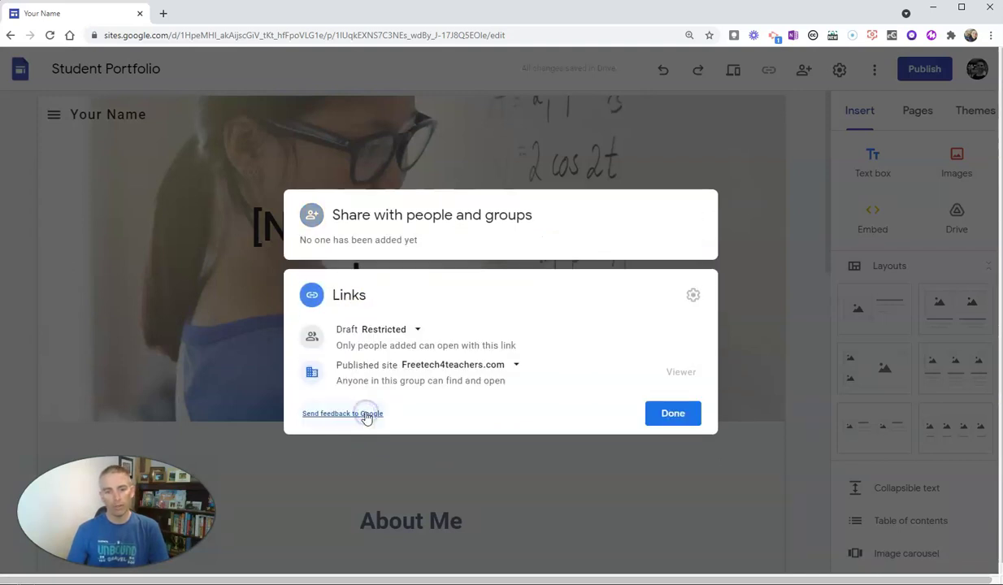
{"action": "left_click", "coordinate": [515, 367]}
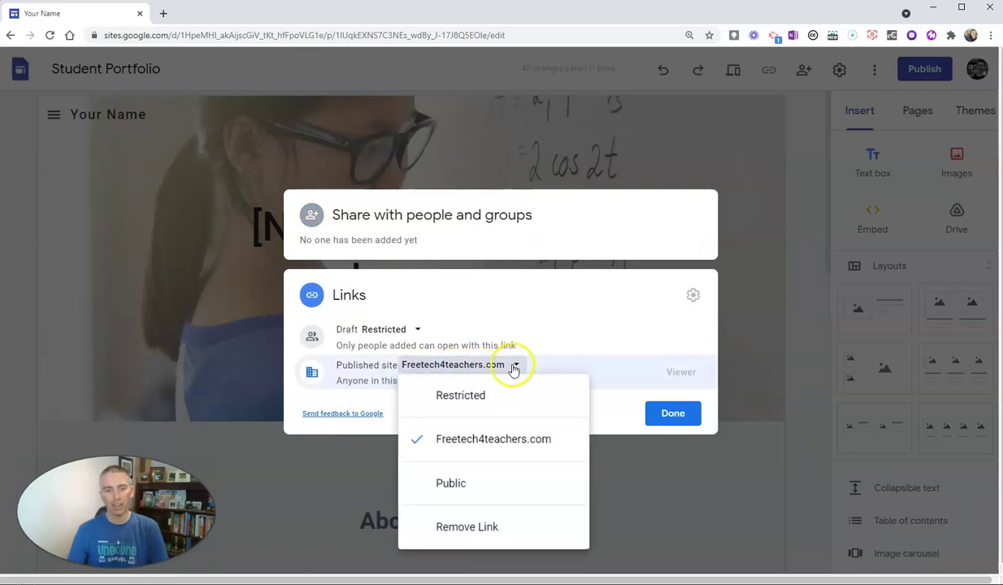
{"action": "left_click", "coordinate": [462, 485]}
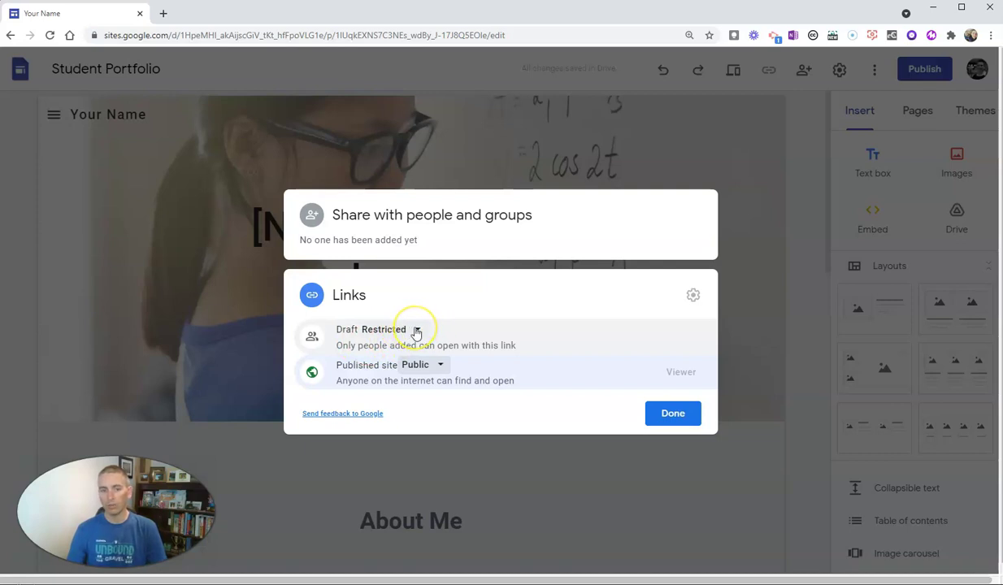
{"action": "left_click", "coordinate": [416, 332]}
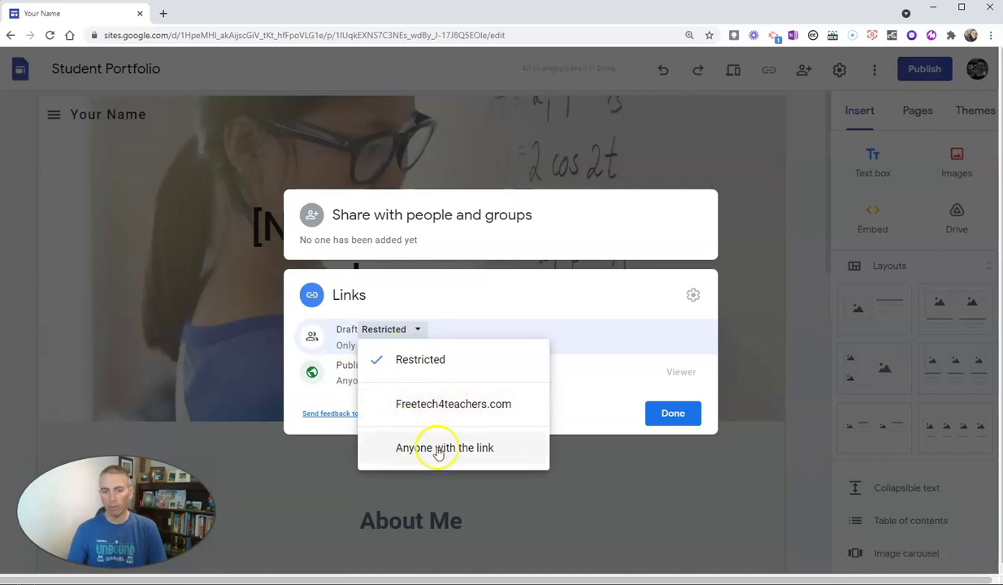
{"action": "left_click", "coordinate": [439, 359]}
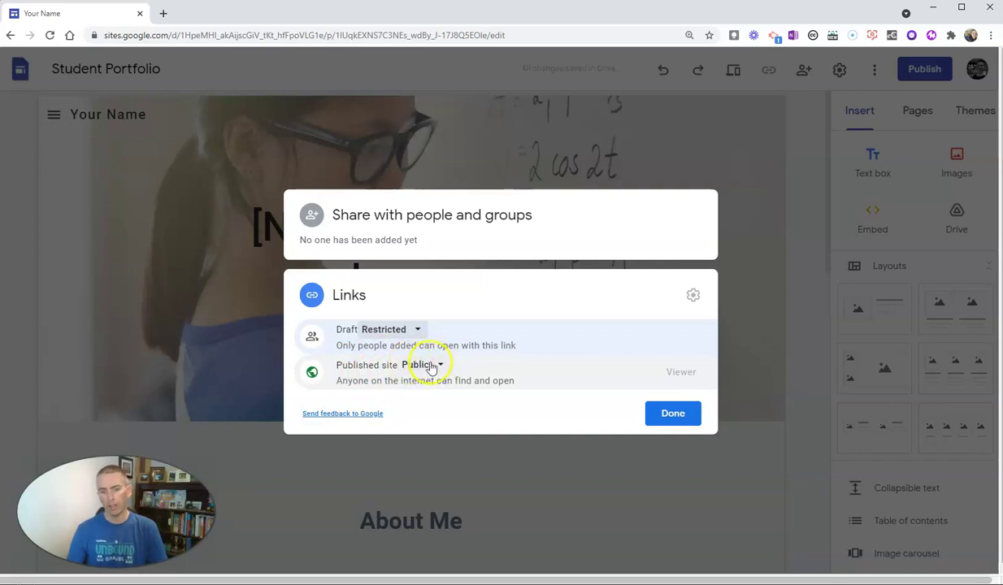
{"action": "left_click", "coordinate": [437, 366]}
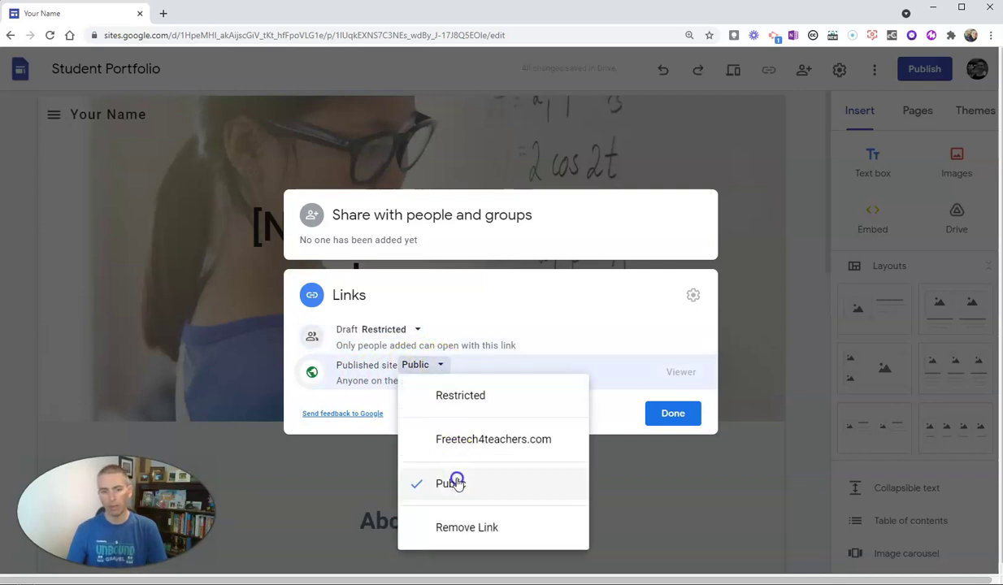
{"action": "left_click", "coordinate": [456, 483]}
Step: Finish the viewer settings and publish the Student Portfolio site at yourname1
{"action": "left_click", "coordinate": [673, 413]}
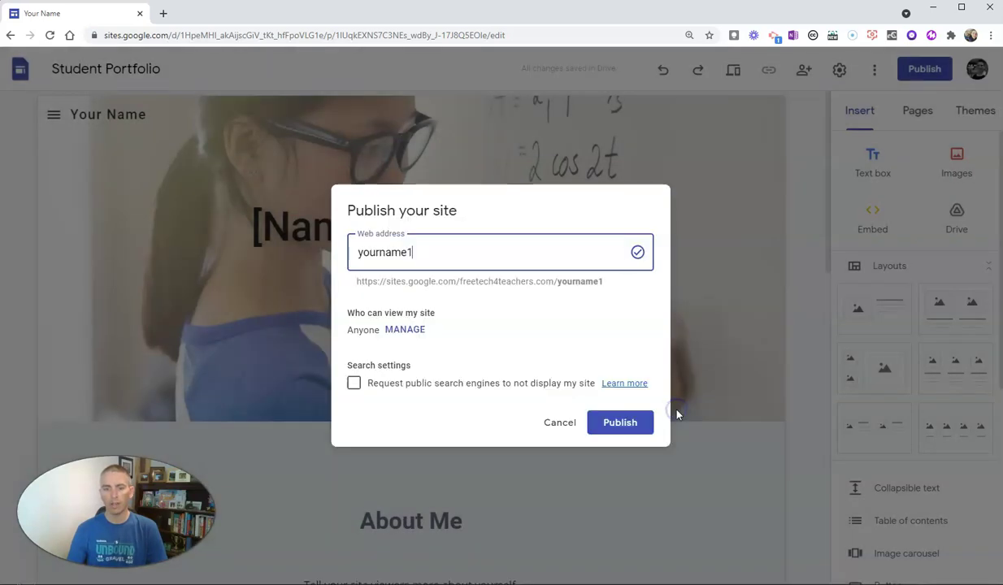
{"action": "left_click", "coordinate": [616, 426]}
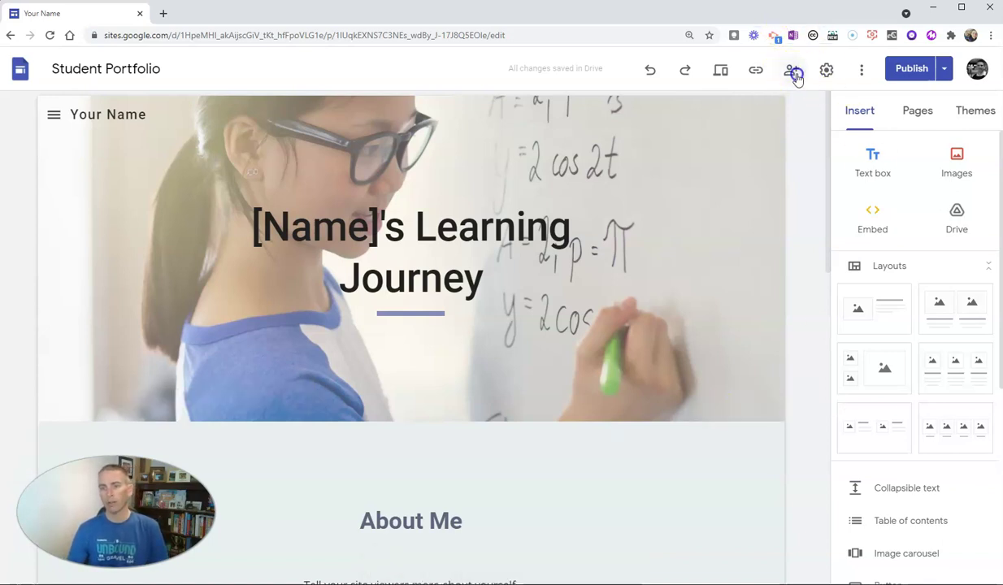
Step: In the site's sharing settings, search for and add the collaborator from contacts
{"action": "left_click", "coordinate": [795, 73]}
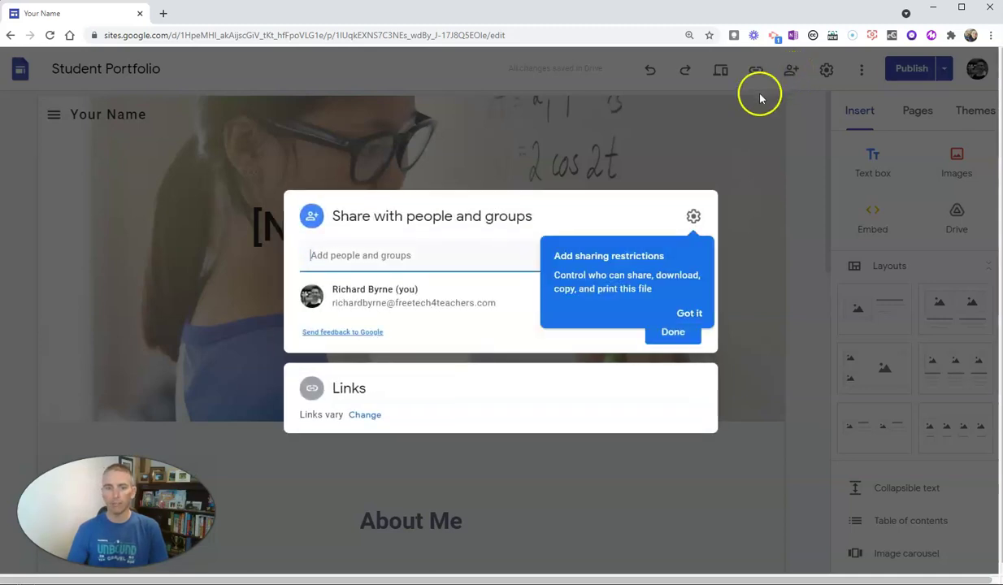
{"action": "left_click", "coordinate": [401, 259]}
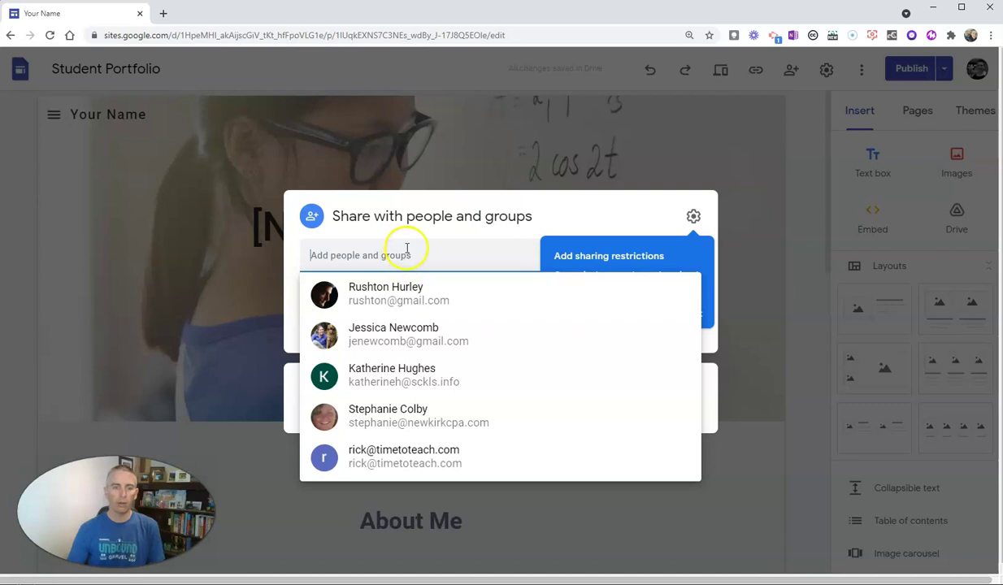
{"action": "type", "text": "mas"}
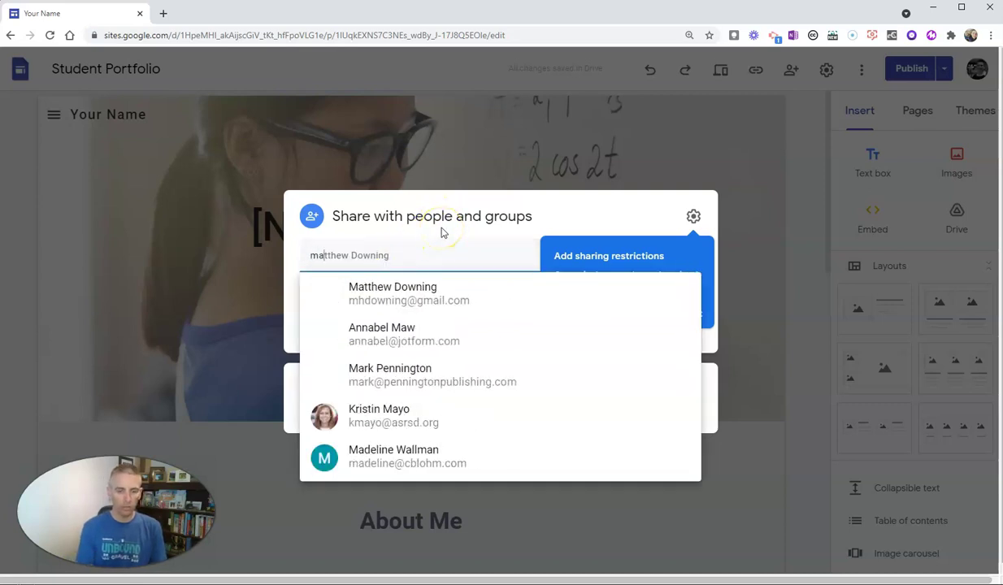
{"action": "left_click", "coordinate": [433, 300]}
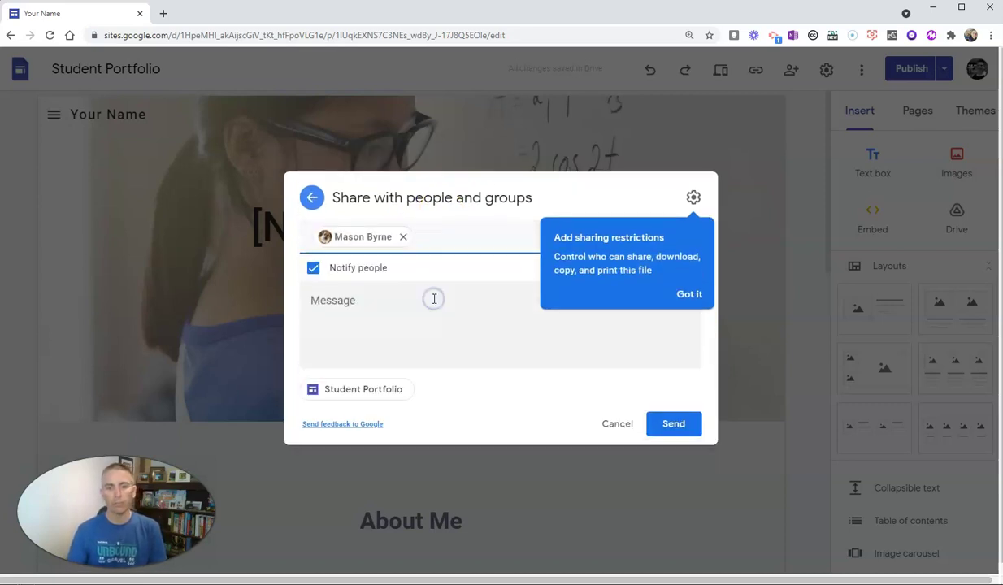
{"action": "left_click", "coordinate": [690, 295]}
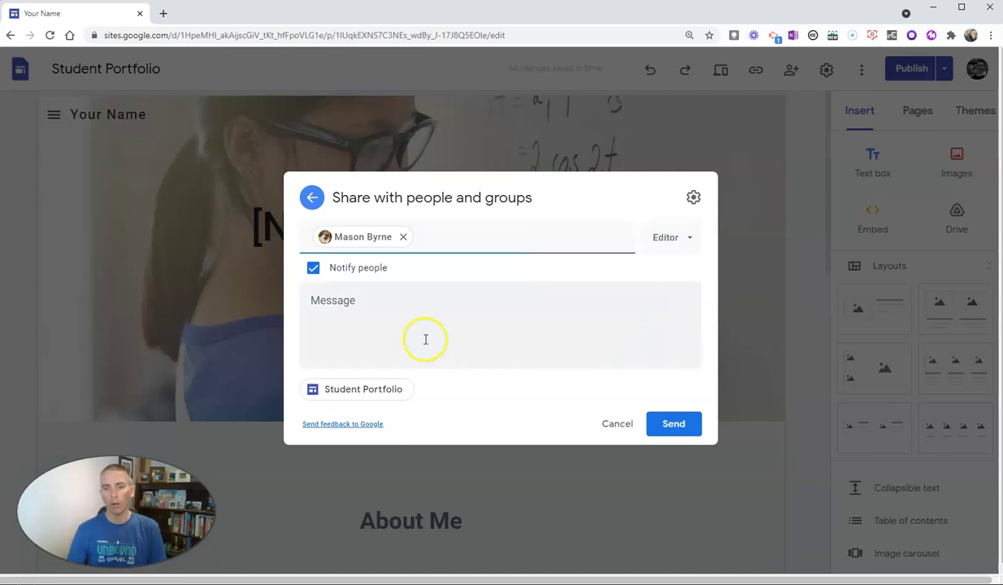
Step: Keep the added collaborator's role as Editor
{"action": "left_click", "coordinate": [678, 240]}
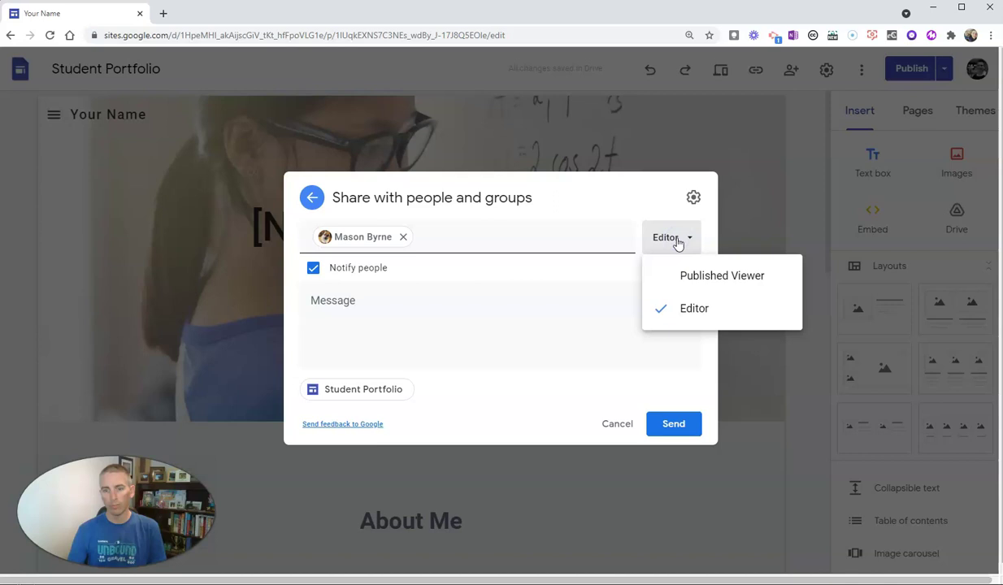
{"action": "left_click", "coordinate": [678, 241]}
{"action": "left_click", "coordinate": [678, 241]}
{"action": "left_click", "coordinate": [703, 279]}
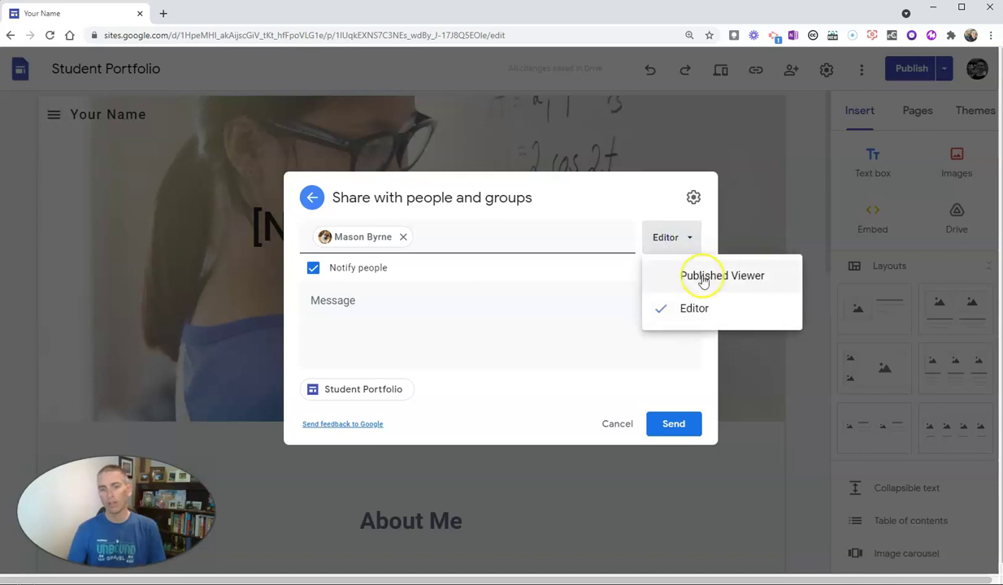
{"action": "left_click", "coordinate": [666, 306]}
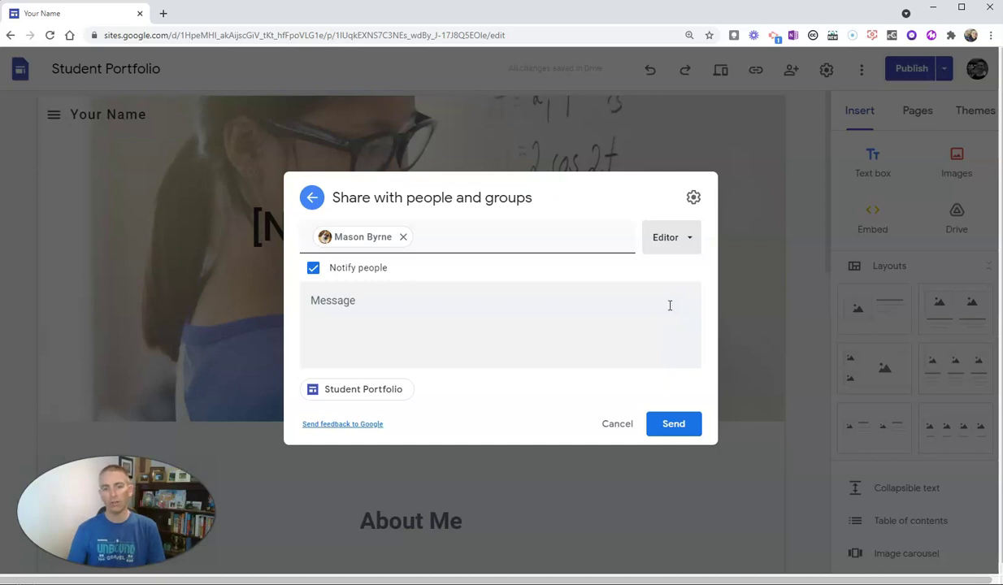
{"action": "left_click", "coordinate": [694, 201]}
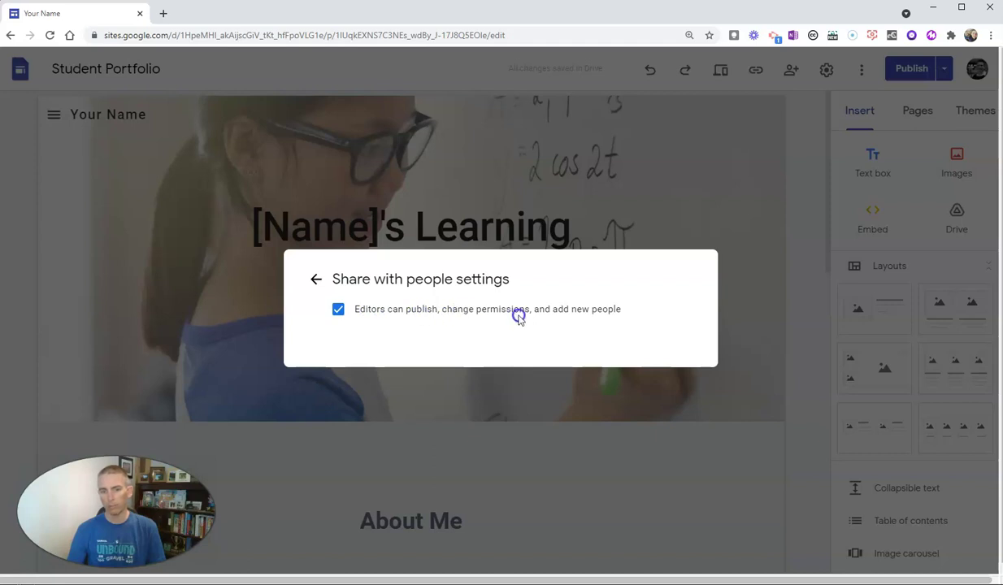
{"action": "left_click", "coordinate": [338, 314]}
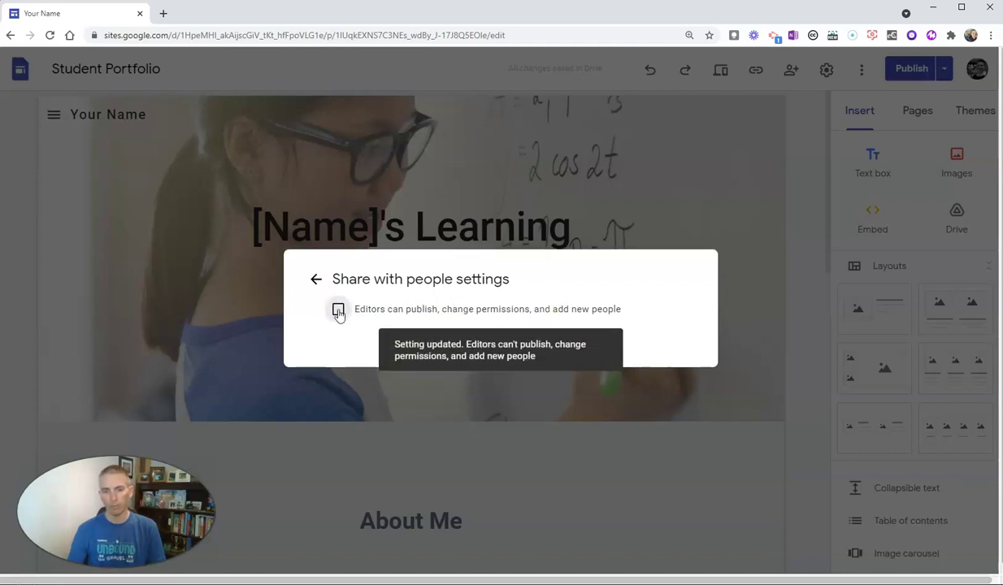
{"action": "left_click", "coordinate": [338, 312]}
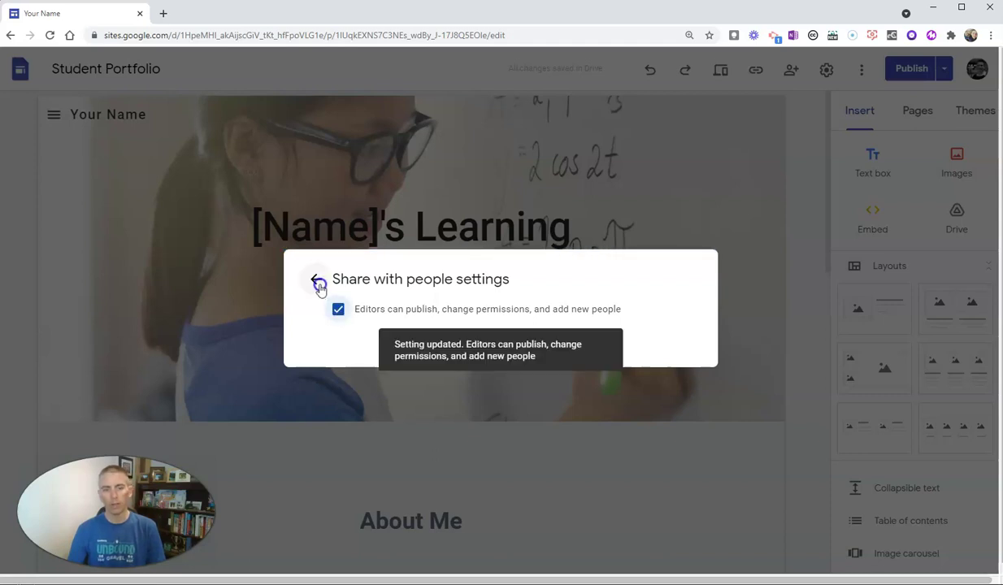
{"action": "left_click", "coordinate": [318, 284]}
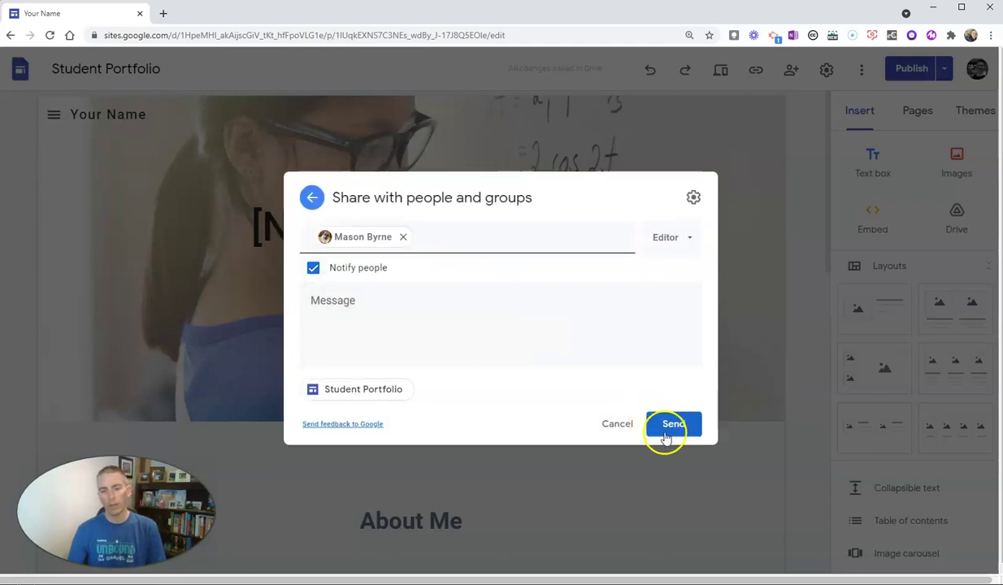
Step: Send the sharing invitation so the collaborator gets Editor access
{"action": "left_click", "coordinate": [665, 435]}
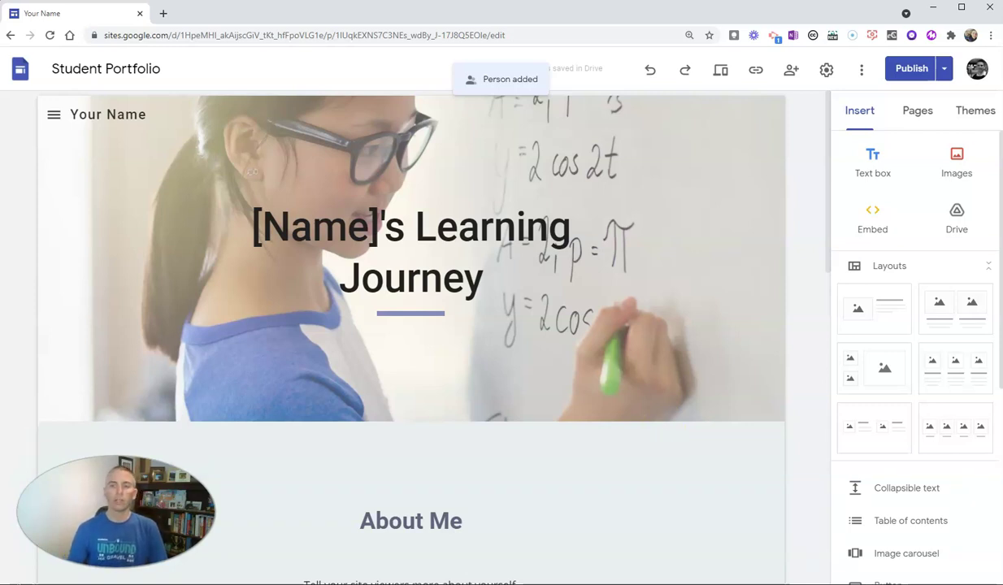
{"action": "left_click", "coordinate": [791, 74]}
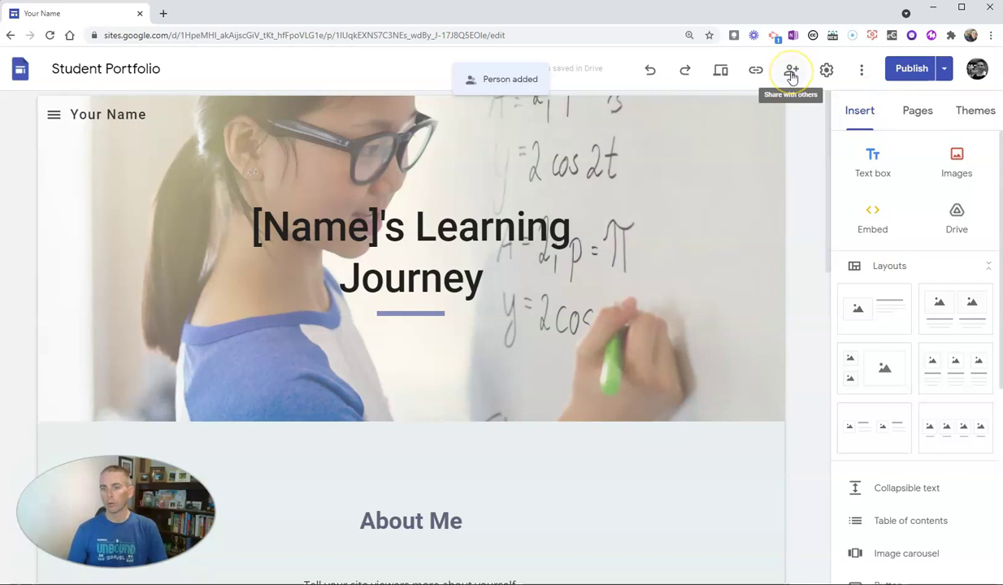
{"action": "left_click", "coordinate": [911, 74]}
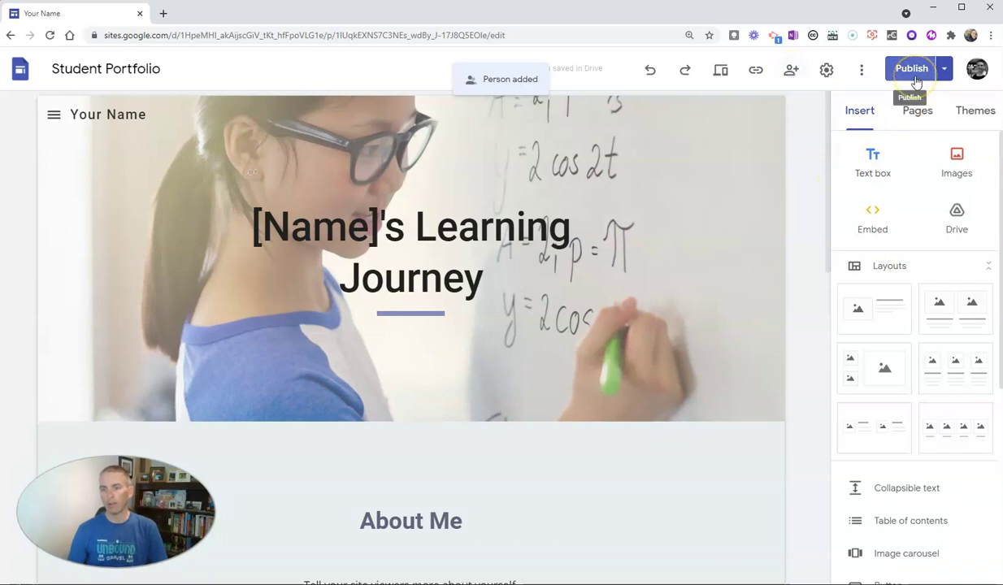
{"action": "left_click", "coordinate": [946, 75]}
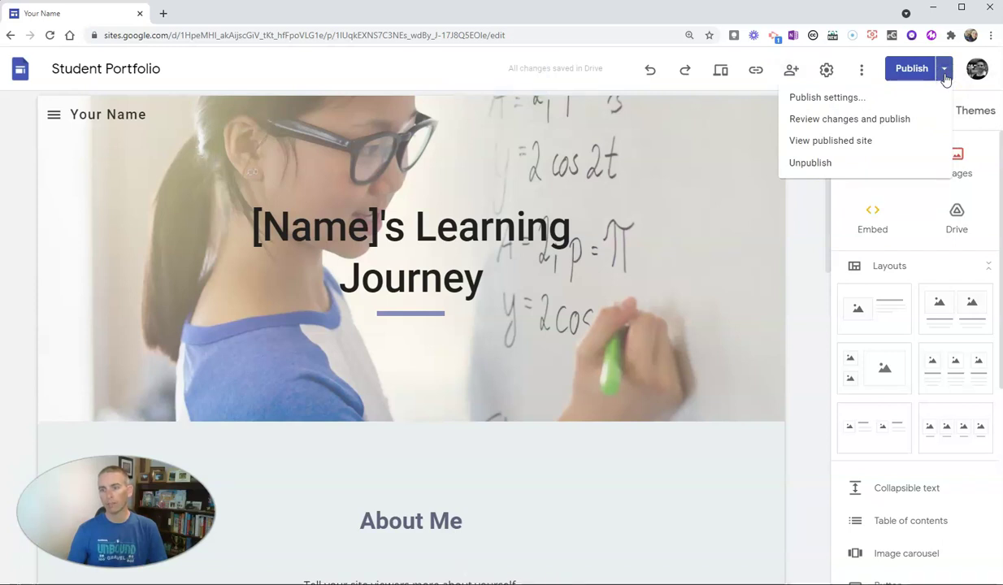
{"action": "left_click", "coordinate": [855, 101]}
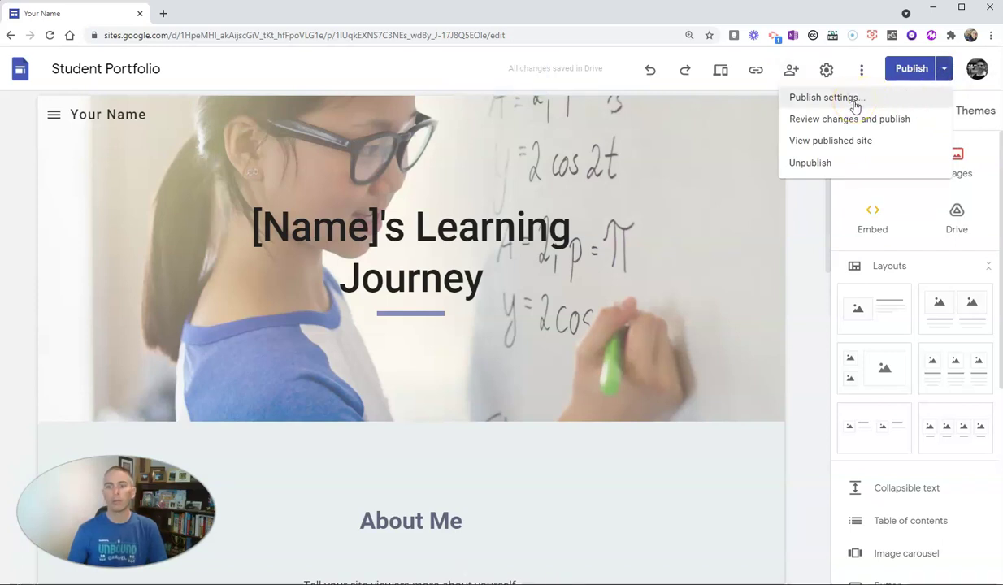
{"action": "left_click", "coordinate": [855, 101]}
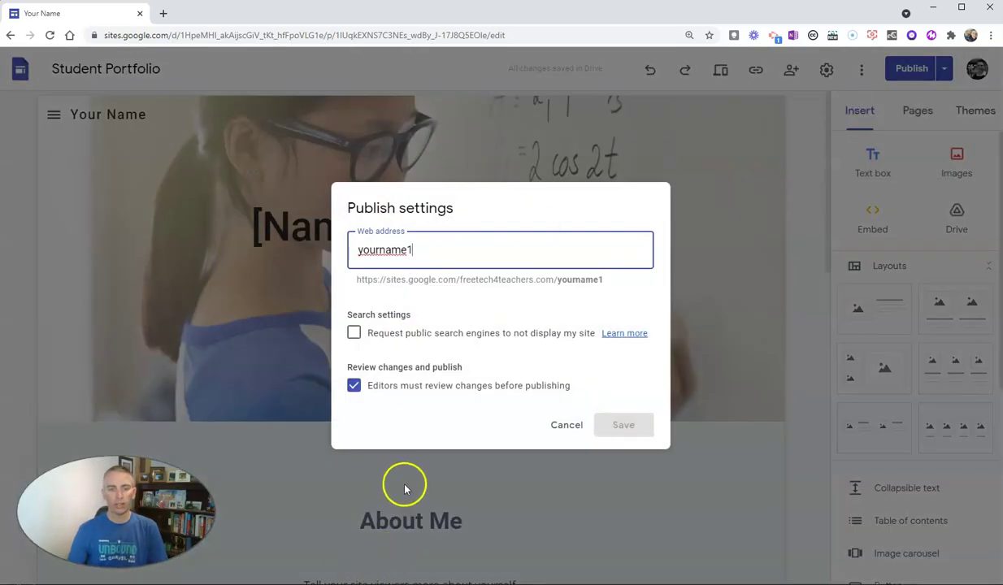
{"action": "left_click", "coordinate": [565, 425]}
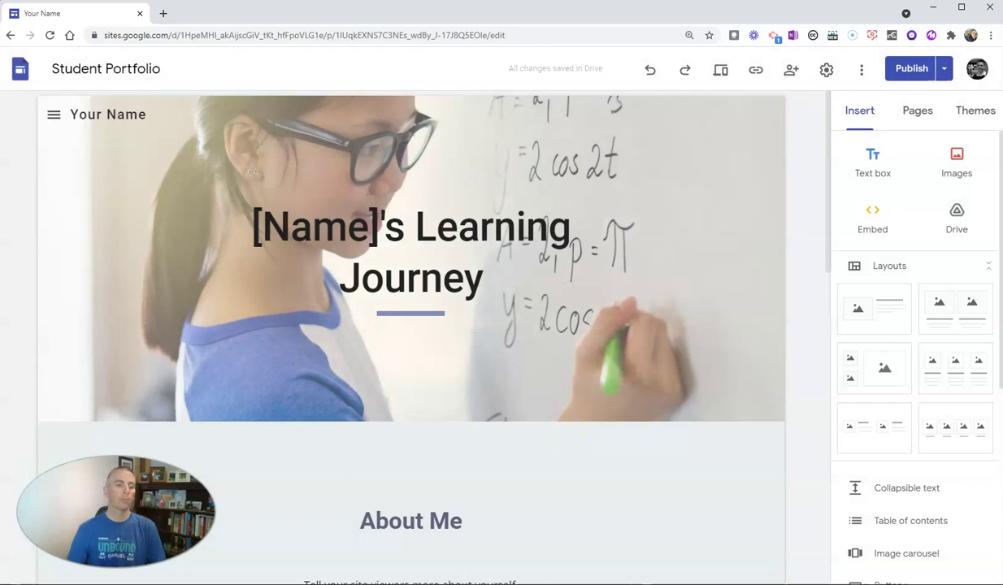